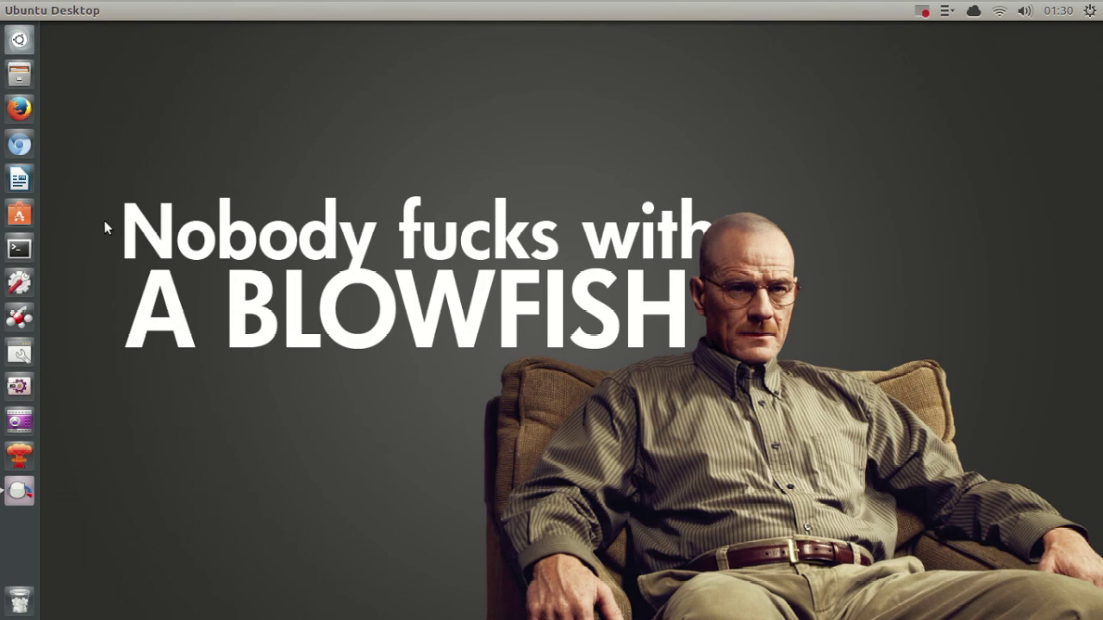
Step: Open a new terminal, retitle it PoopLover, and nudge the window slightly left and down
click(17, 250)
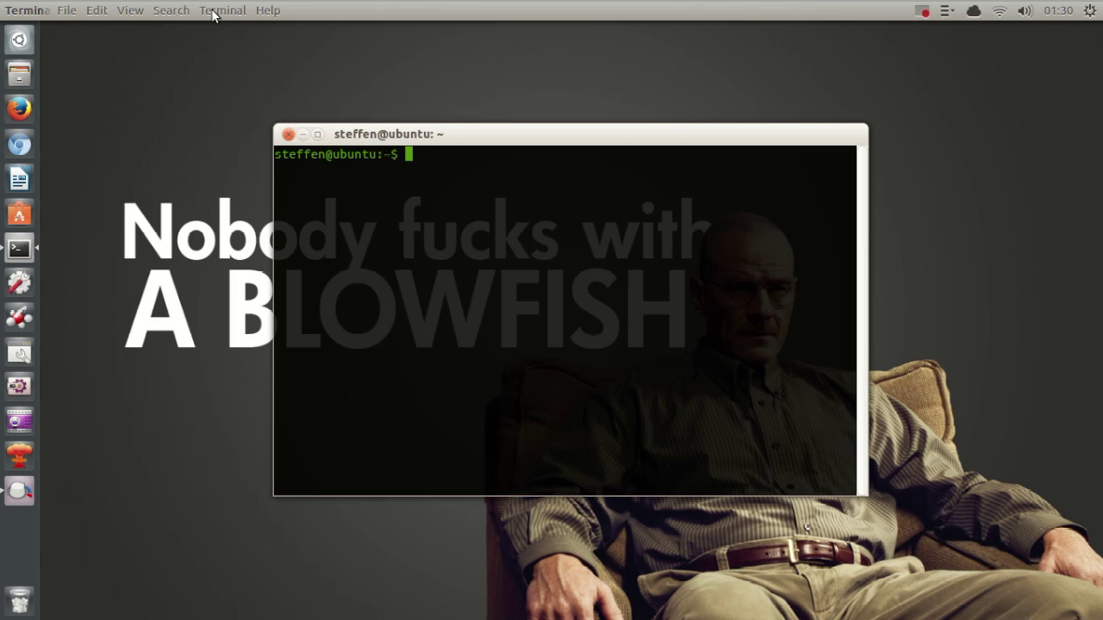
click(213, 12)
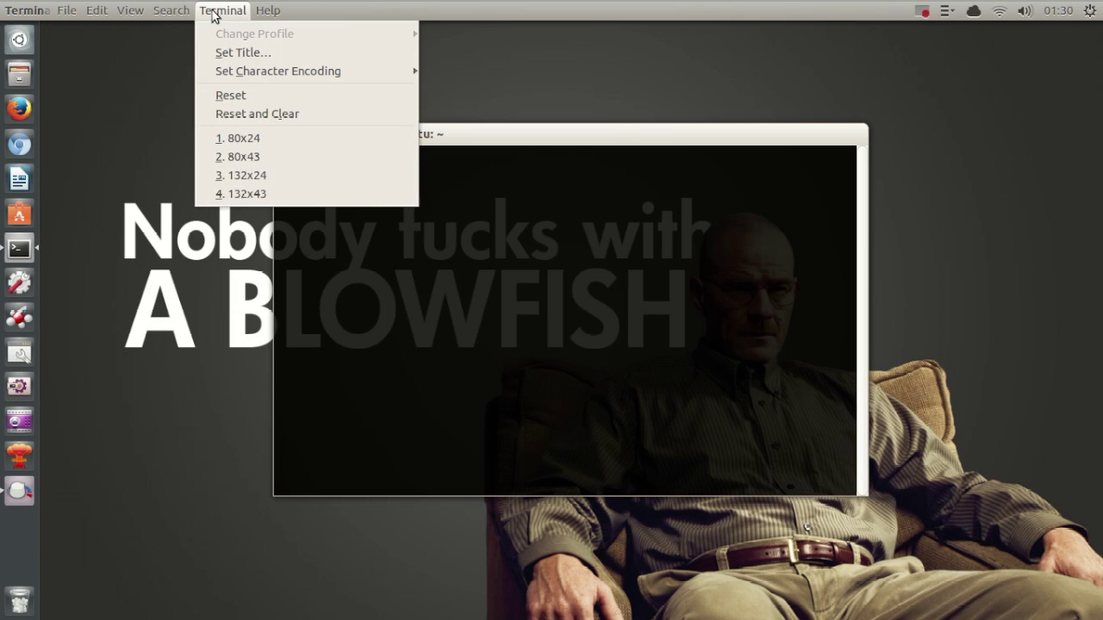
click(232, 51)
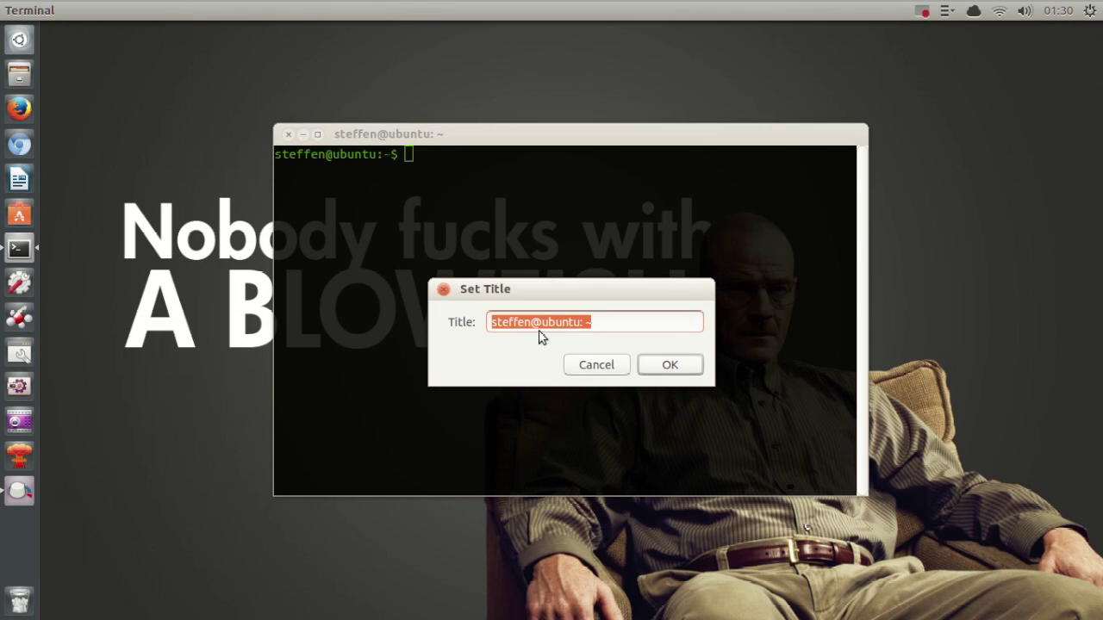
text(Poop)
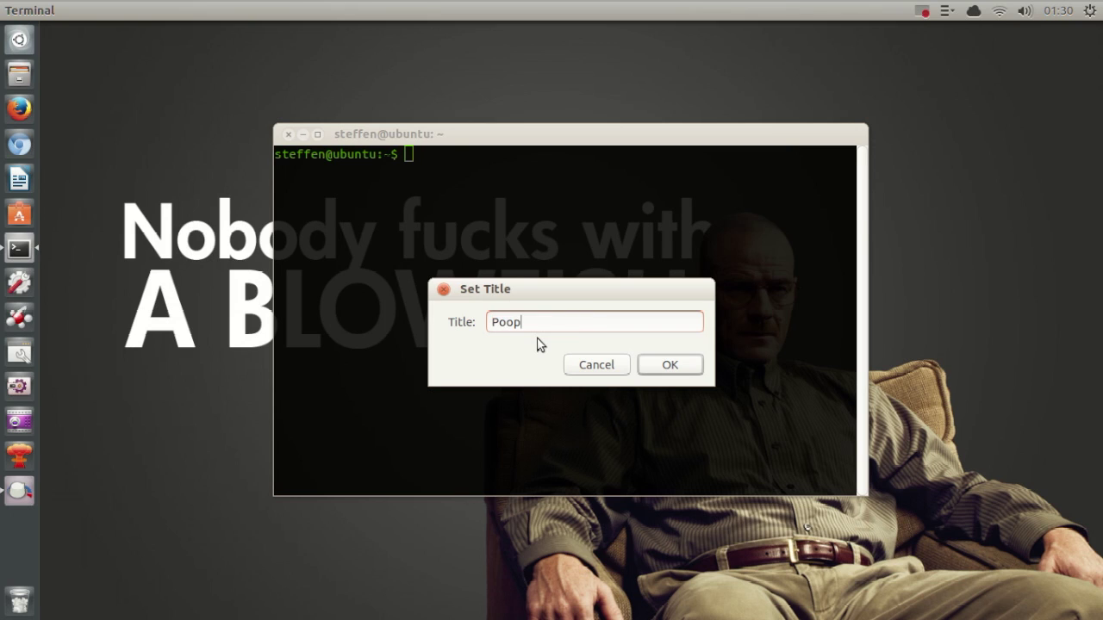
text(Lover)
click(669, 366)
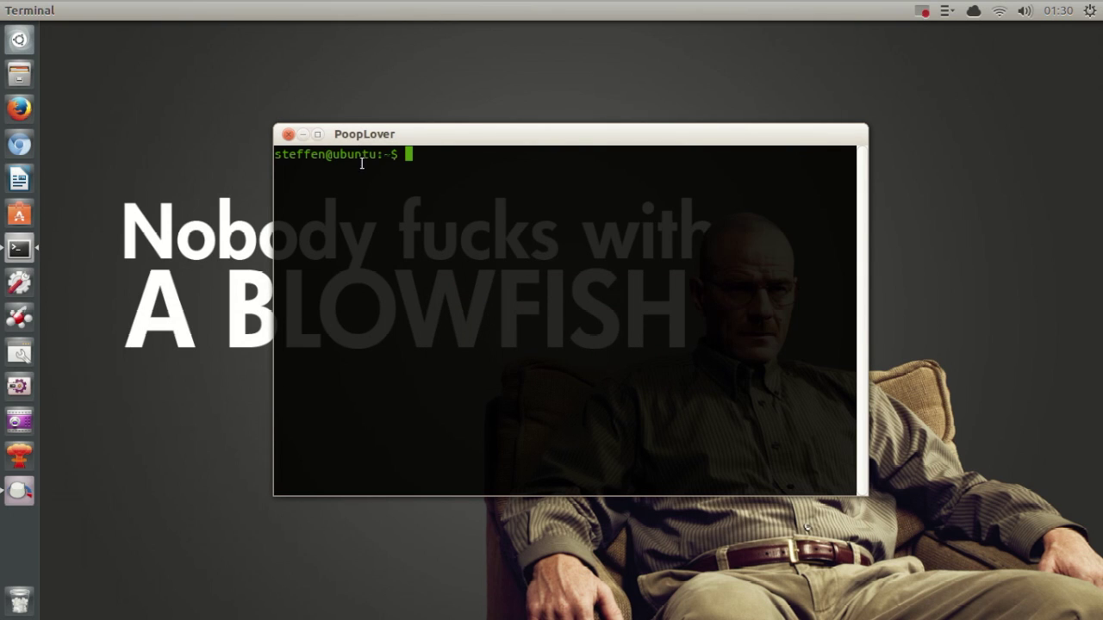
mouse_move(442, 143)
mouse_down()
mouse_move(457, 153)
mouse_move(427, 151)
mouse_up()
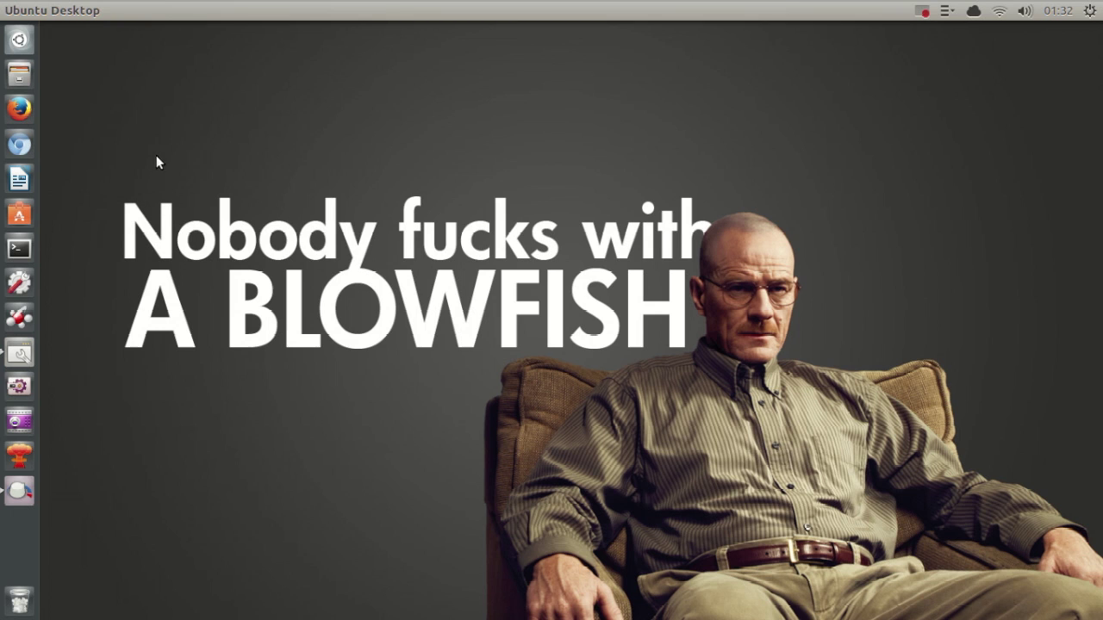
Step: Launch CCSM, go to the Animations plugin's Focus Animation tab, and open the Dodge entry for editing
click(21, 354)
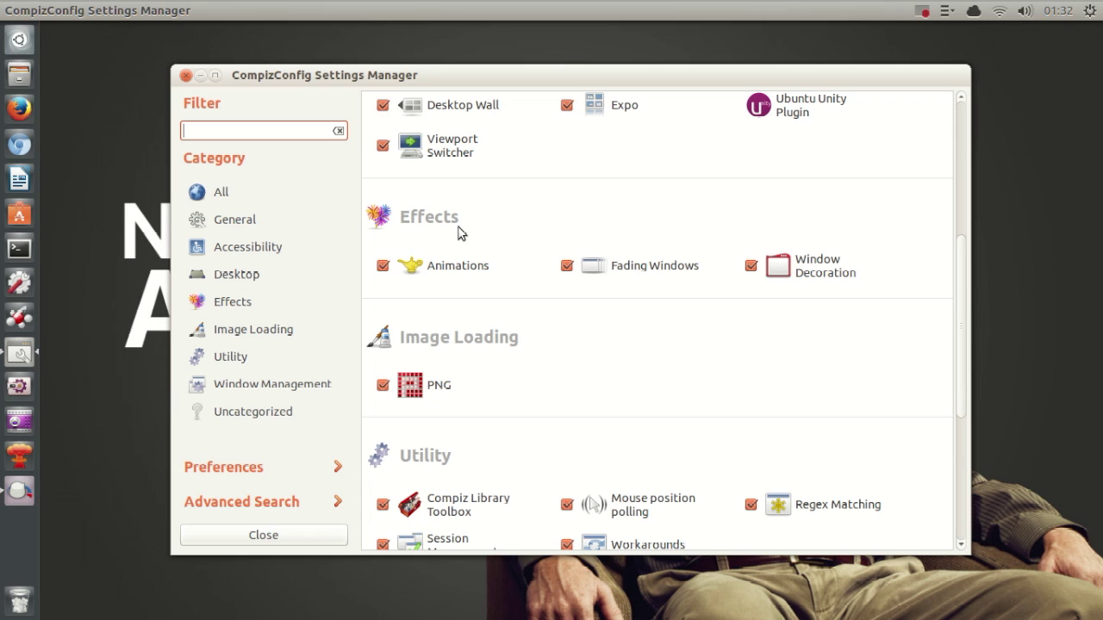
click(456, 271)
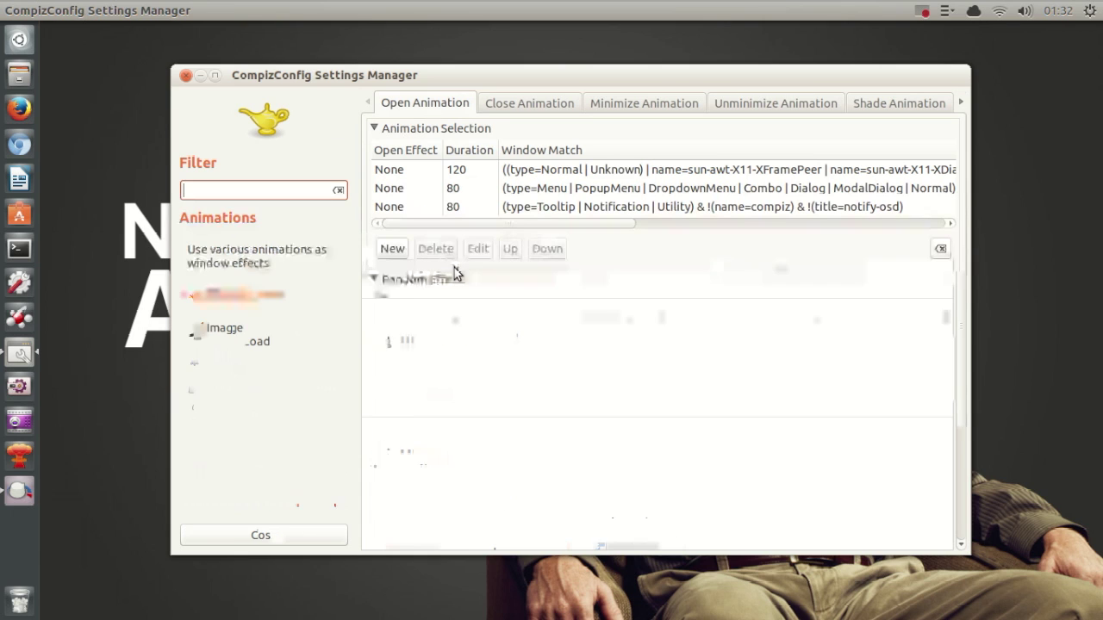
click(962, 104)
click(963, 104)
click(963, 103)
click(962, 103)
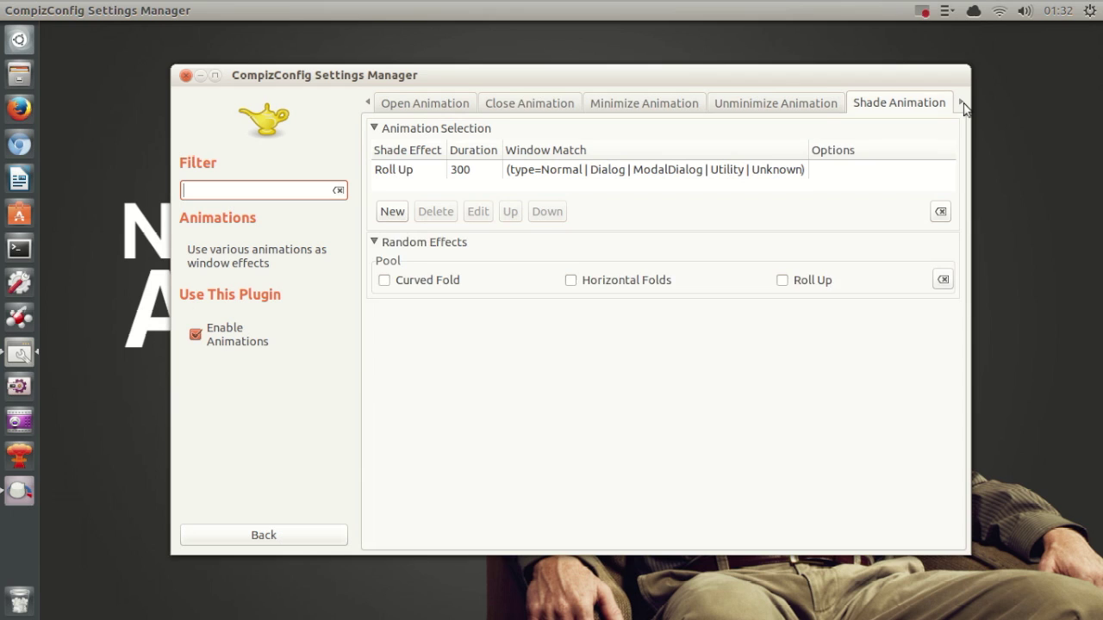
click(962, 103)
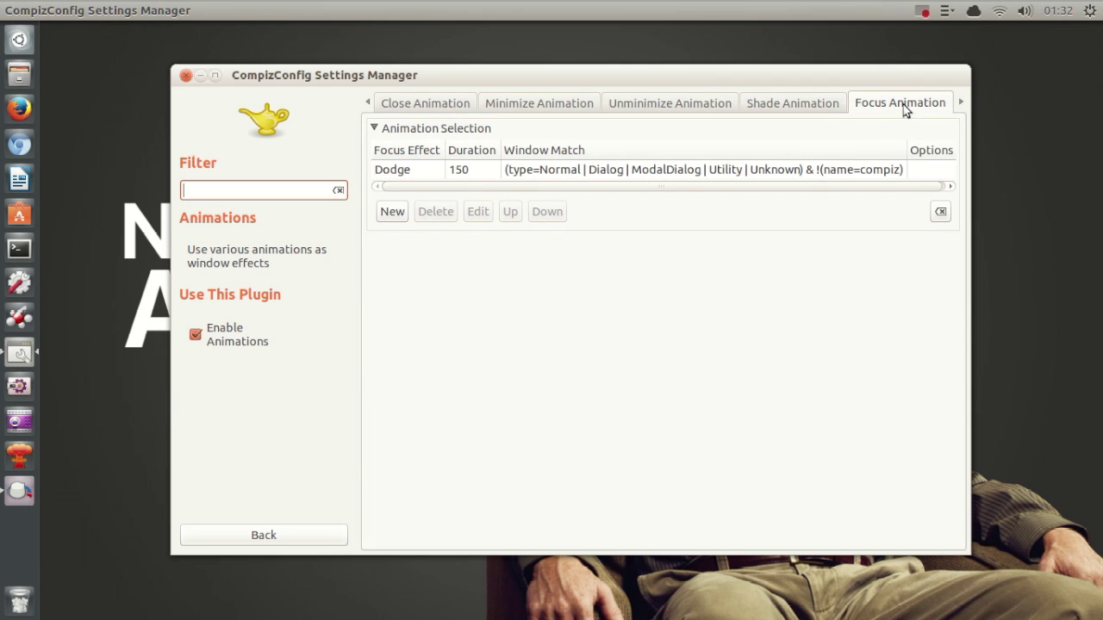
double_click(395, 176)
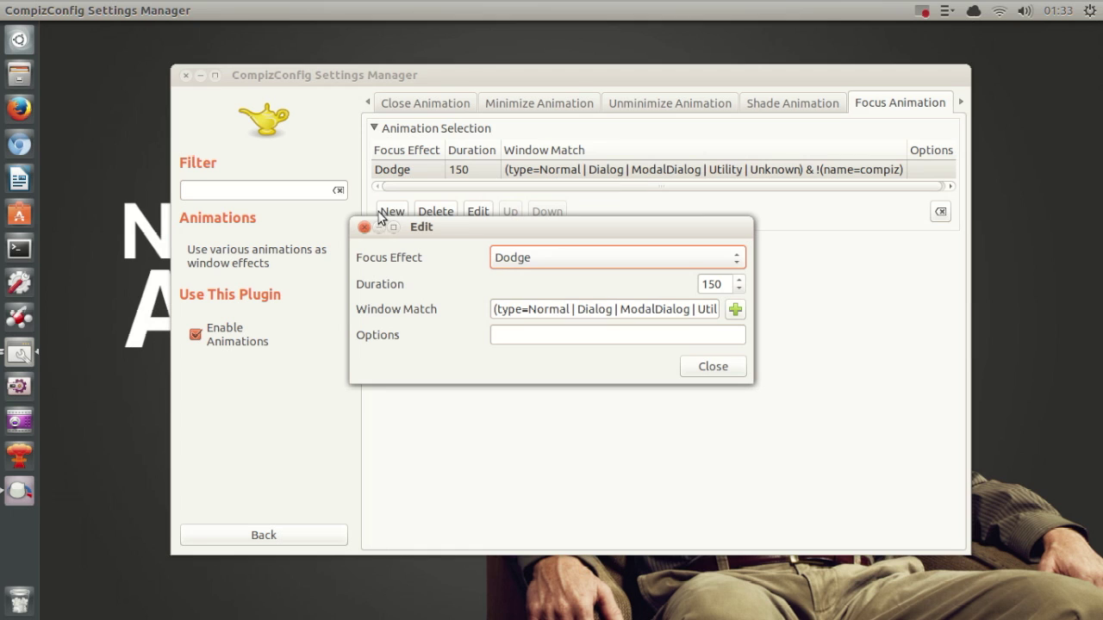
Step: Close the Dodge editor and open a Home folder window, moved up and right
click(363, 227)
click(19, 74)
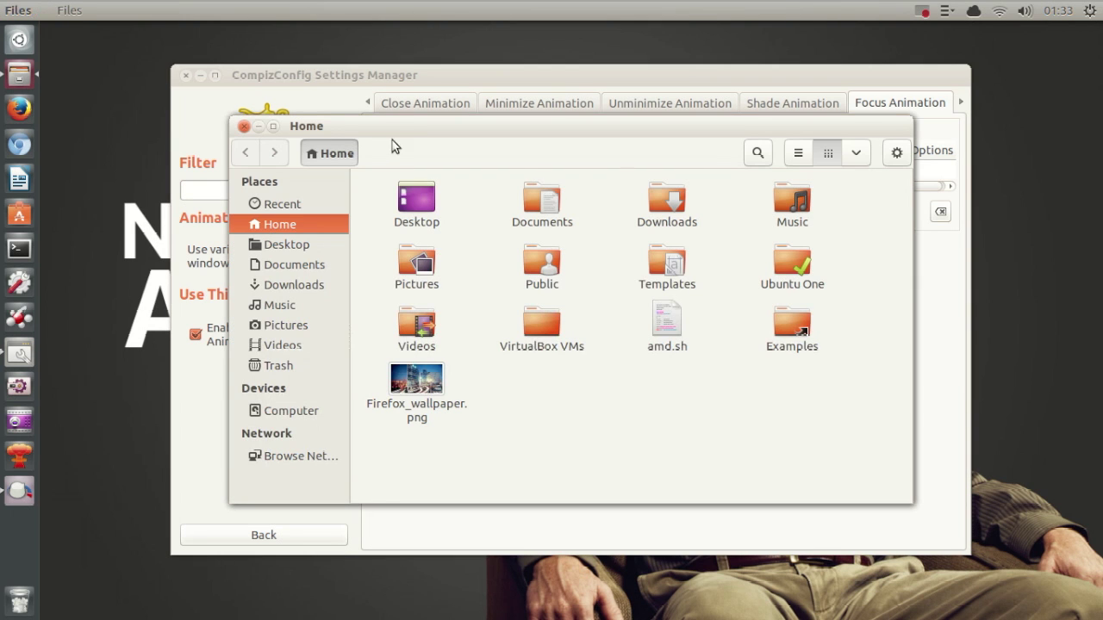
drag(401, 129, 591, 116)
Step: Swap focus back and forth between the settings and Home windows to show the Dodge effect
click(487, 83)
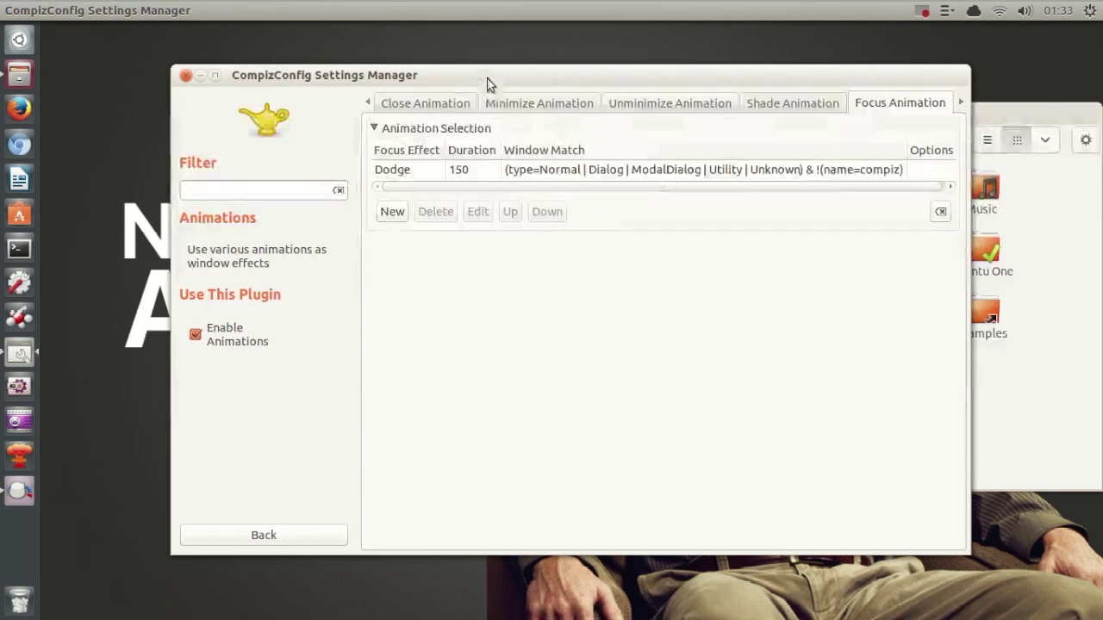
click(1073, 286)
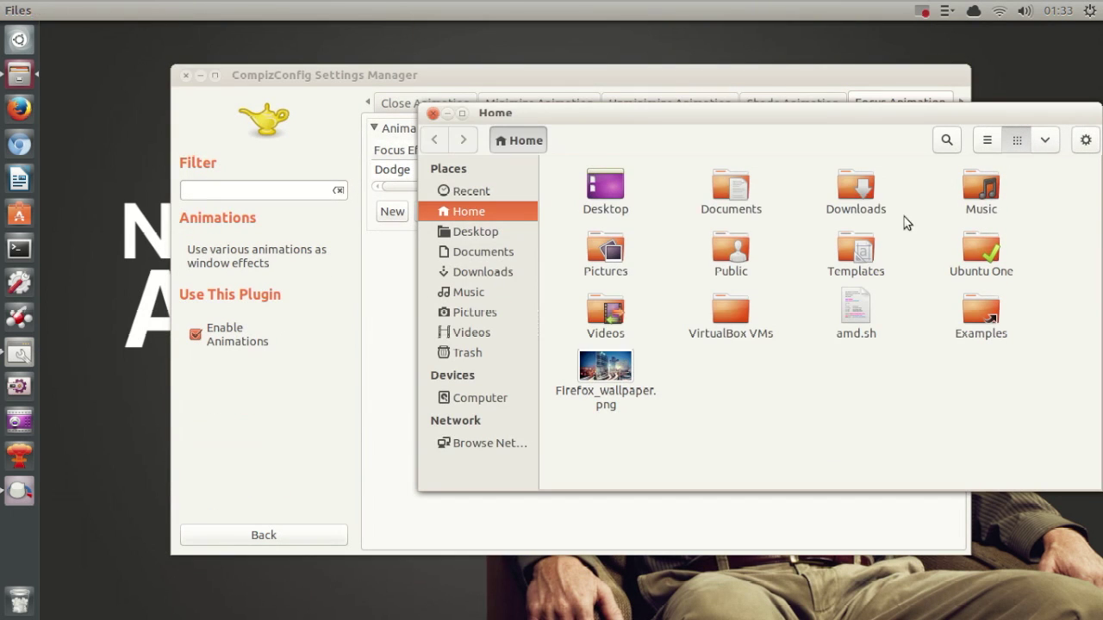
click(471, 84)
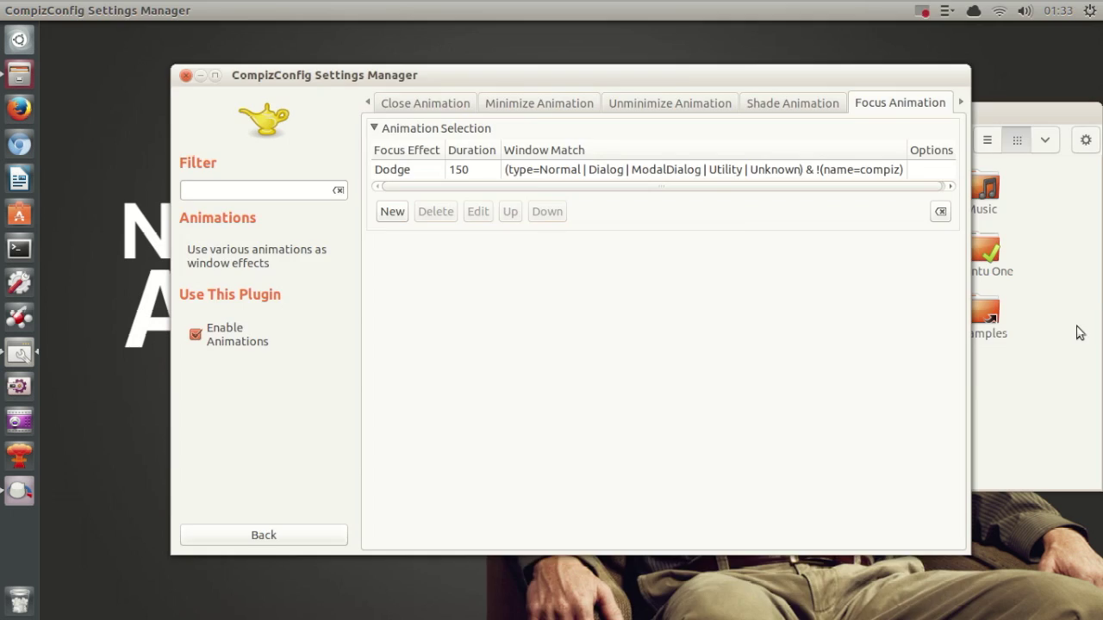
click(1090, 332)
click(463, 74)
click(1041, 274)
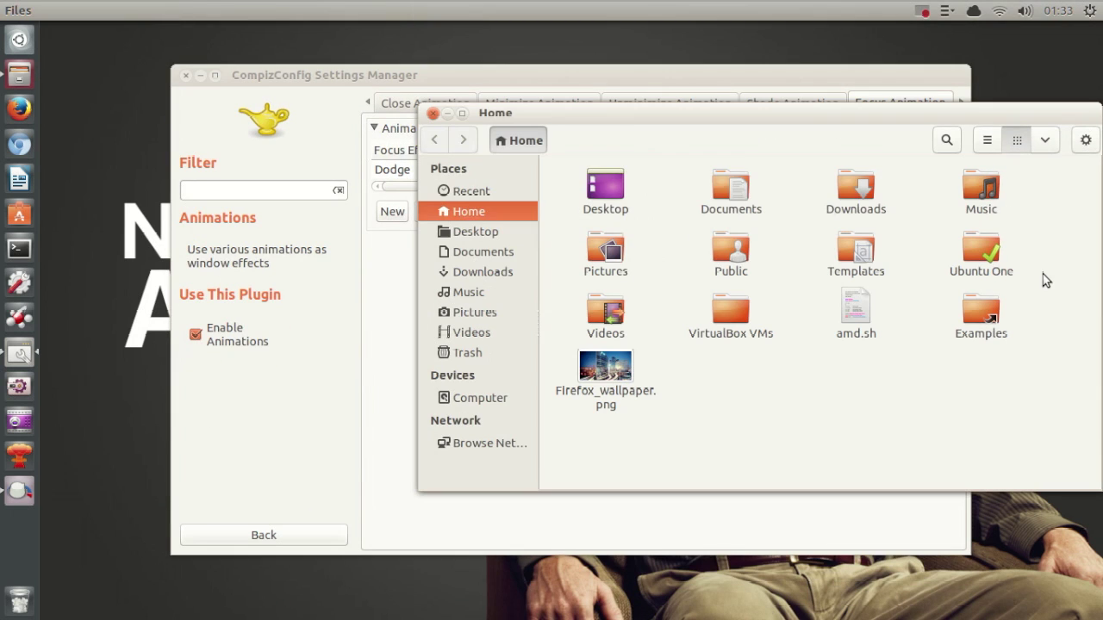
click(578, 87)
click(1079, 303)
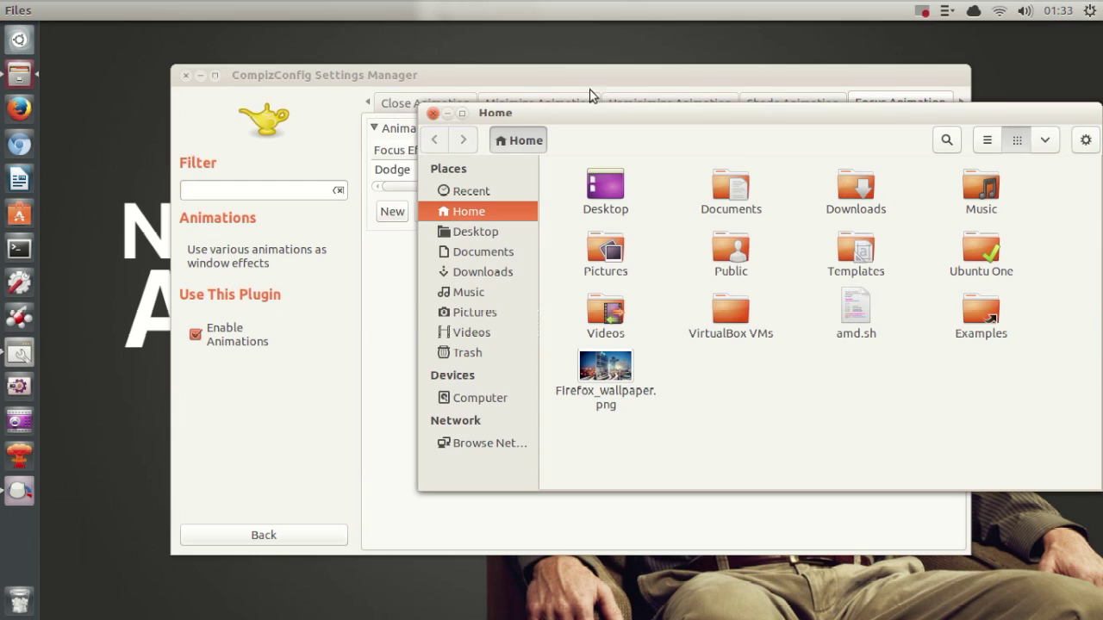
click(591, 93)
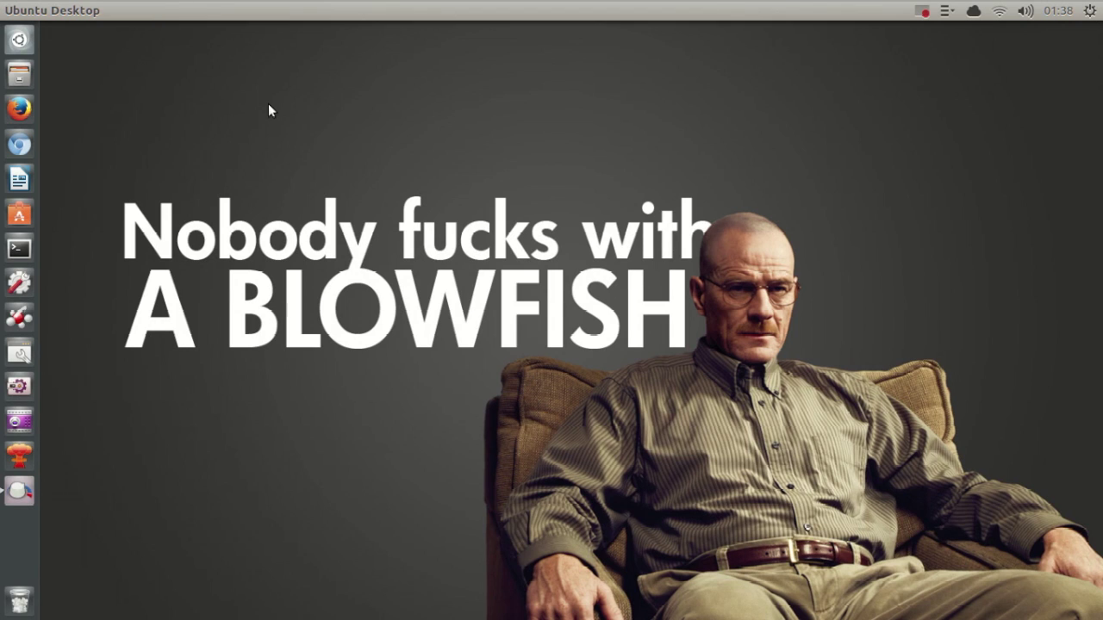
Step: Reopen CCSM and open Resize Window to show its <Alt>Button2 and <Alt>F8 bindings
click(19, 353)
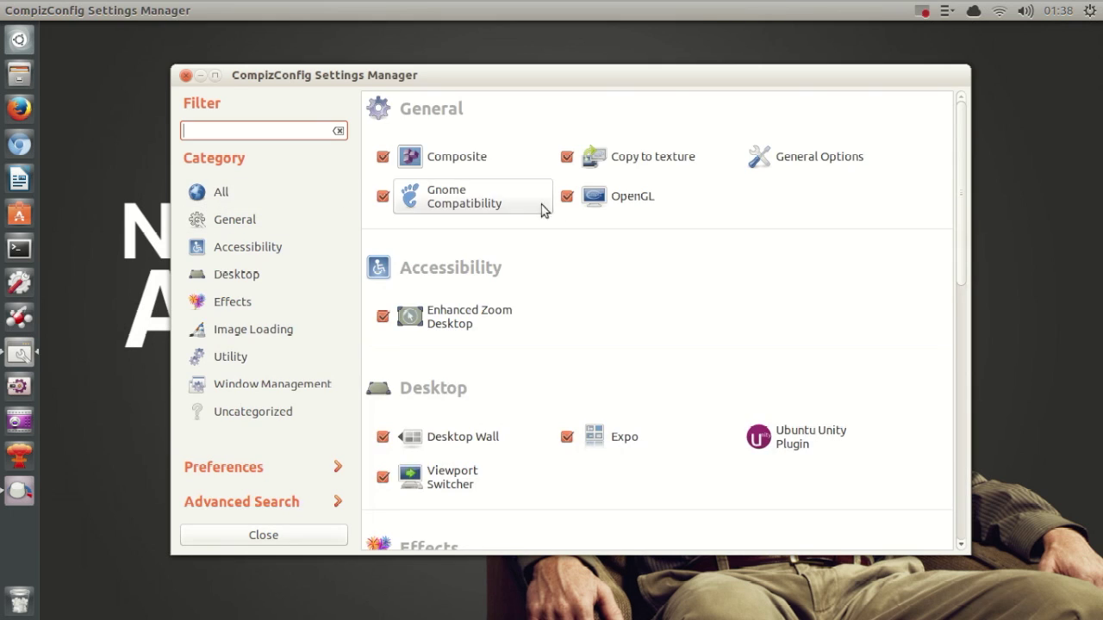
scroll(591, 266, down, 5)
scroll(581, 276, down, 2)
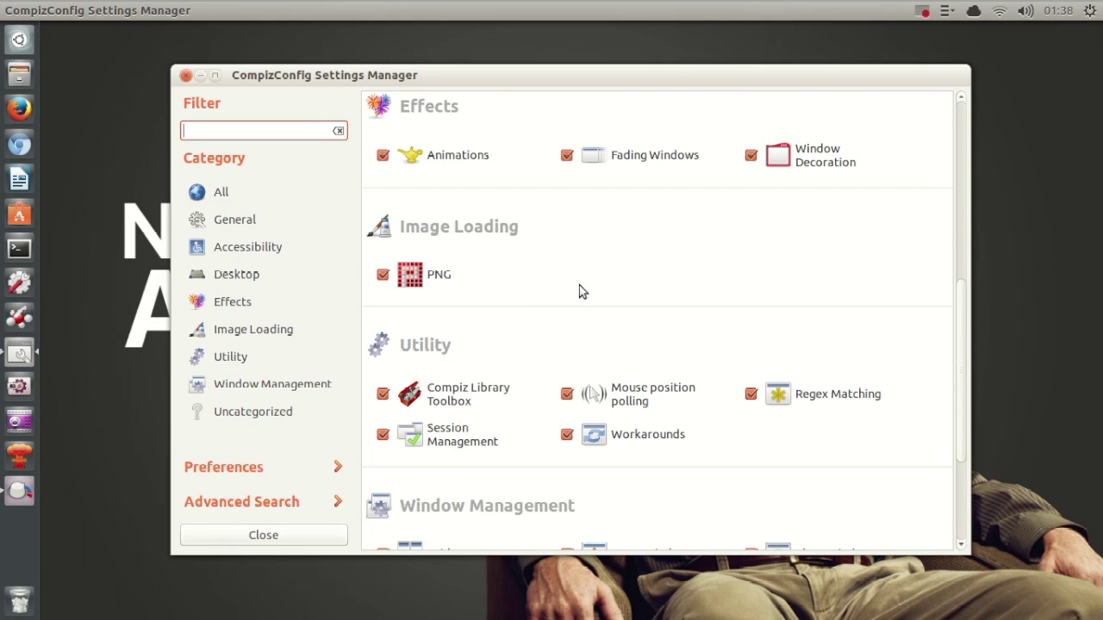
scroll(579, 284, down, 3)
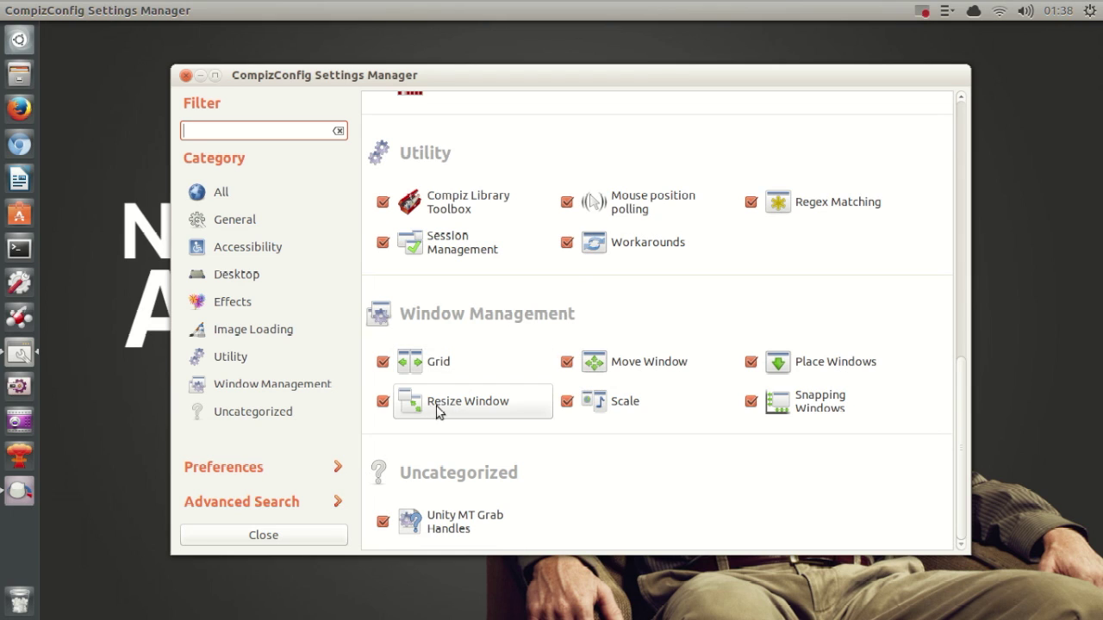
click(473, 412)
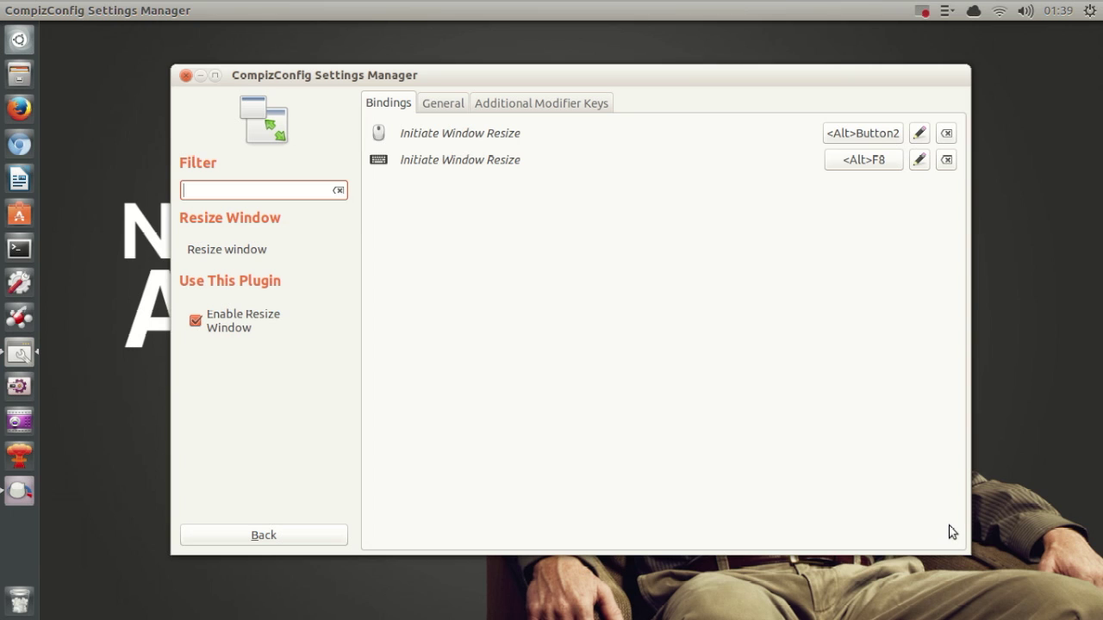
Step: Use Alt+F8 three times to shrink, enlarge, then shorten the settings window from its top edge
key(alt+F8)
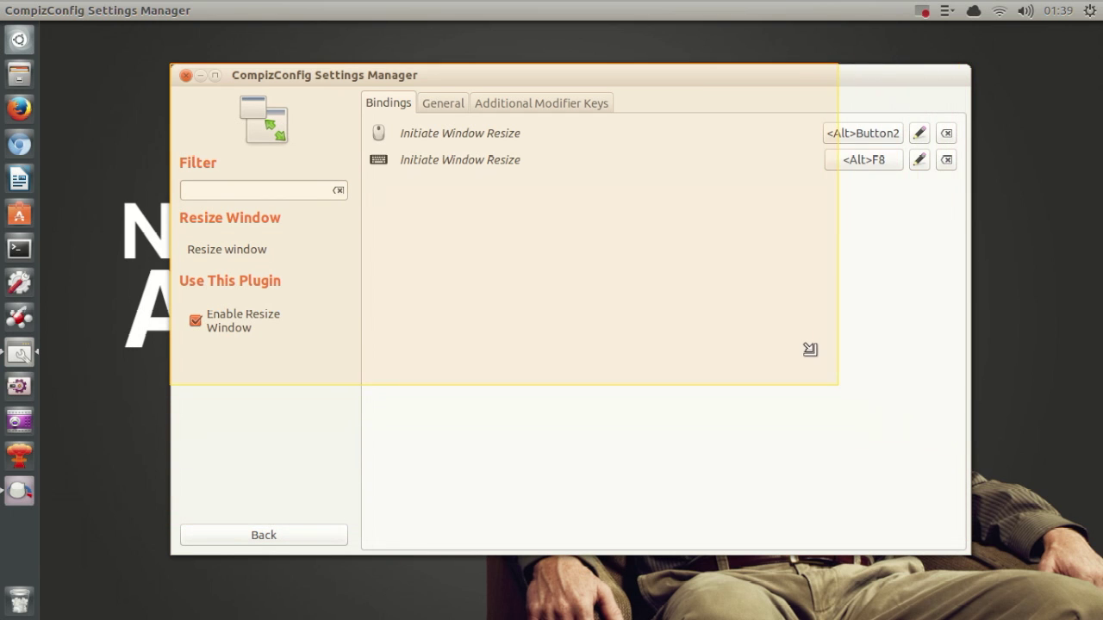
click(818, 363)
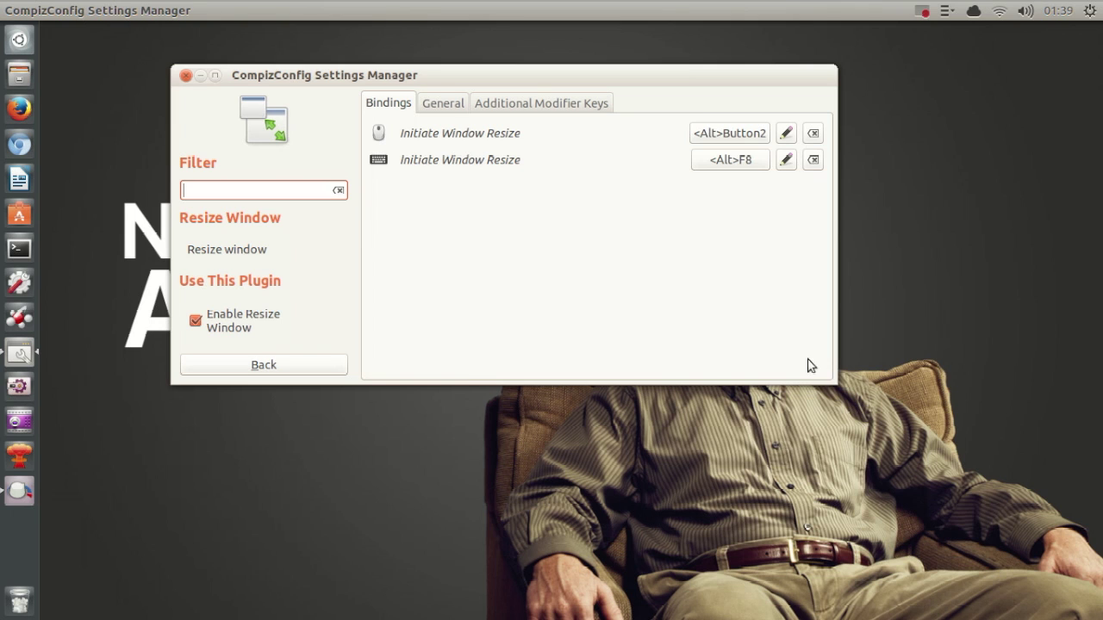
key(alt+F8)
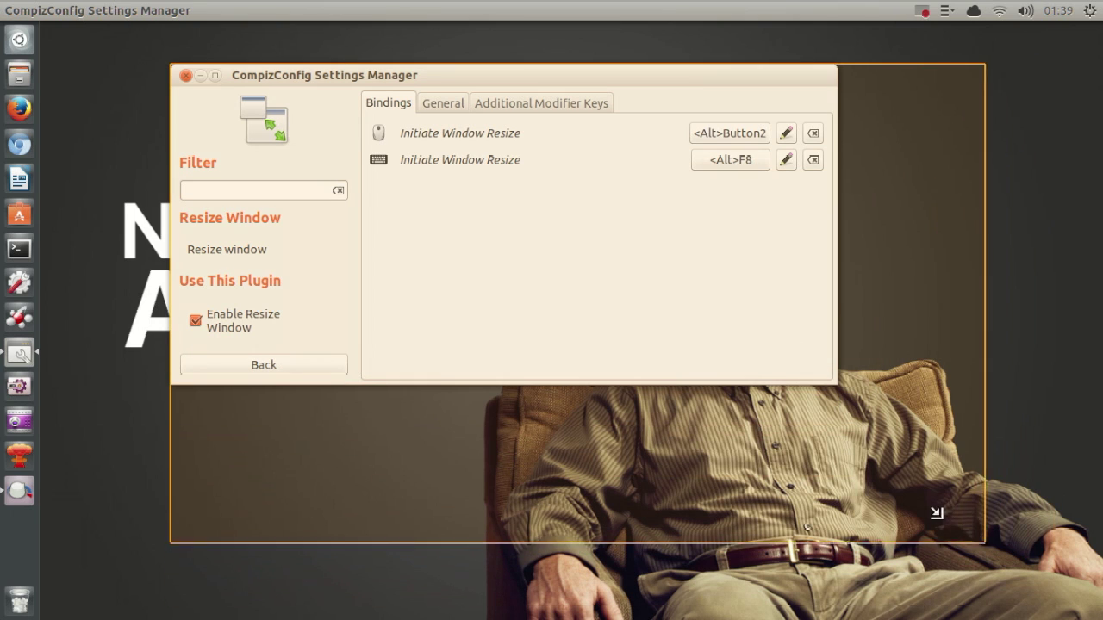
click(939, 521)
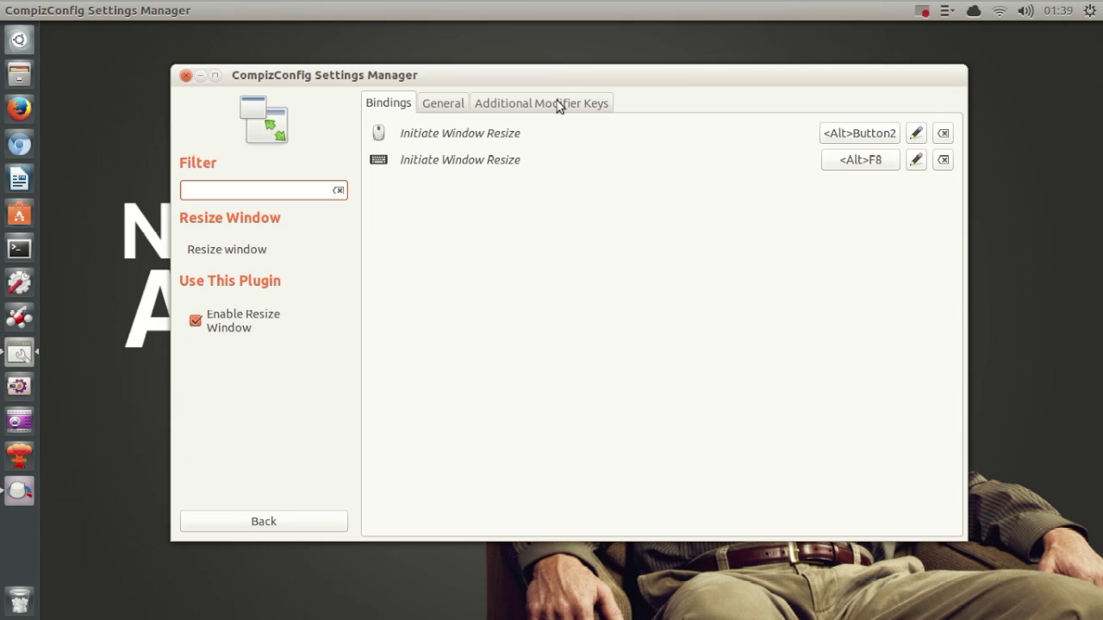
key(alt+F8)
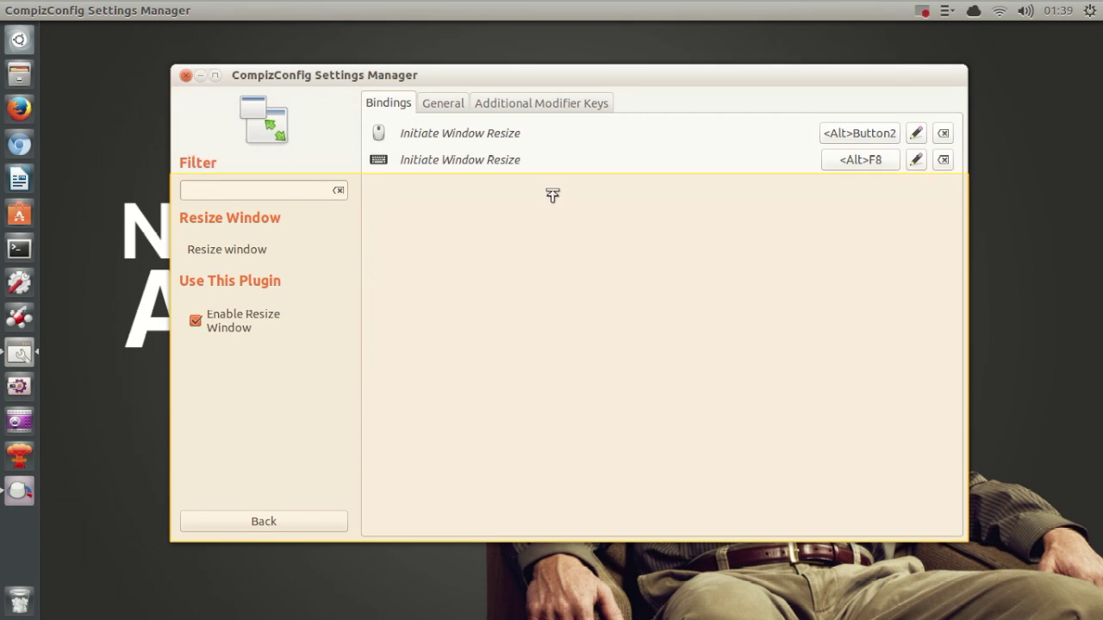
click(554, 123)
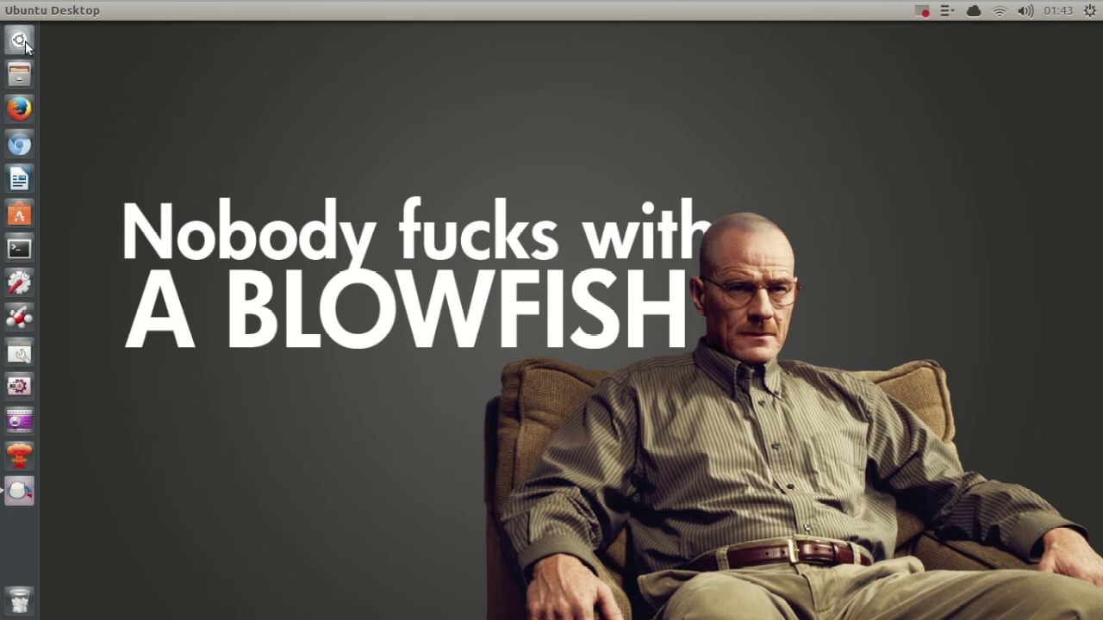
Step: Search the Dash for 'update' and launch Software & Updates
key(super)
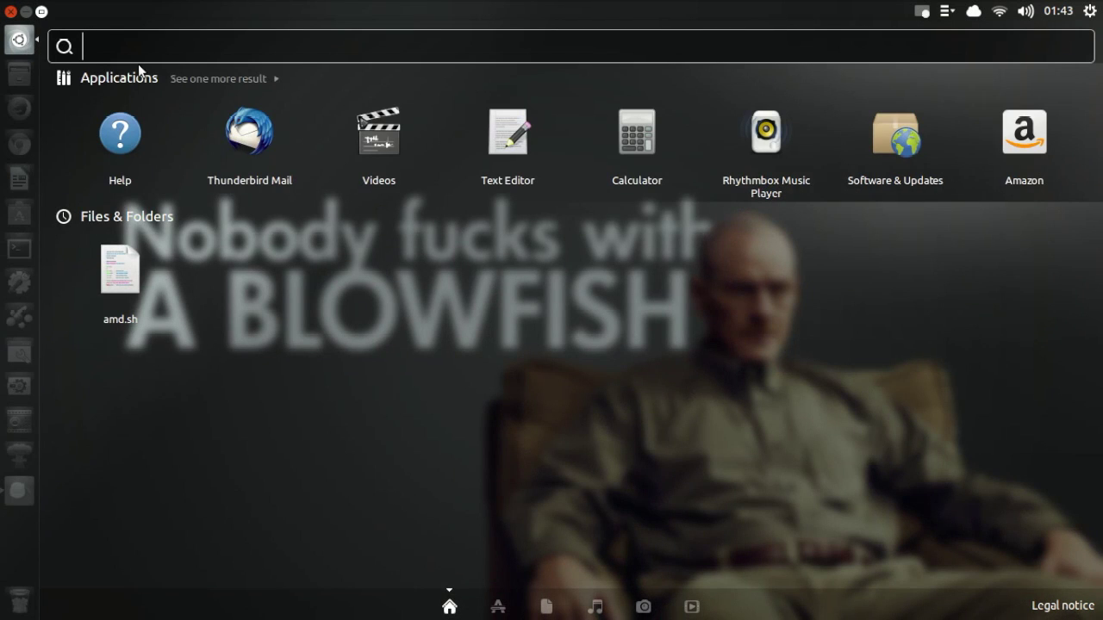
text(update)
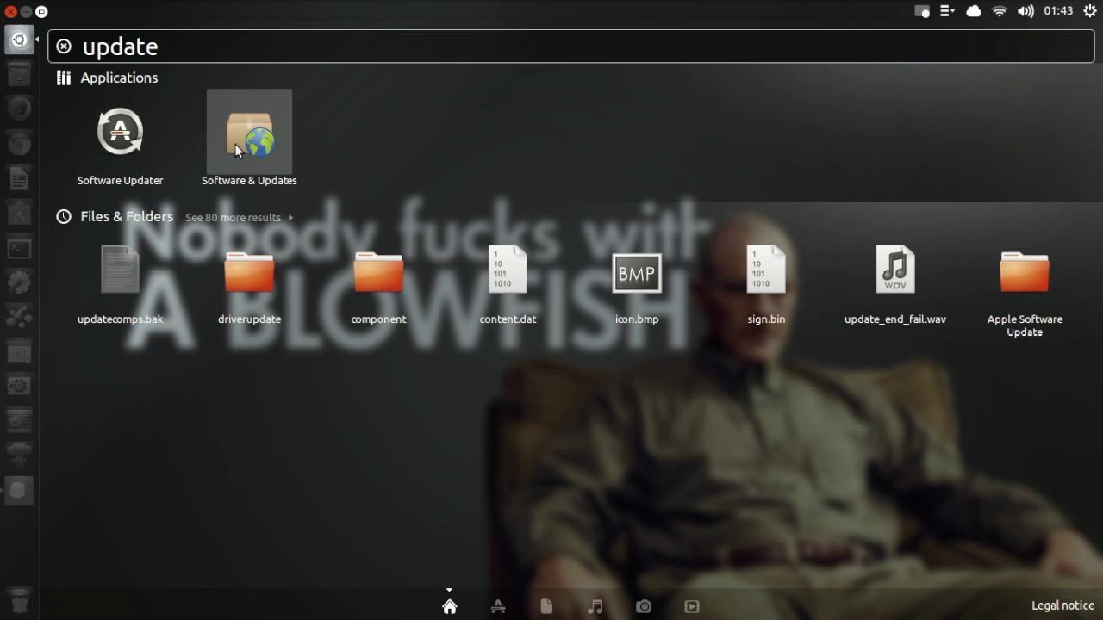
click(238, 148)
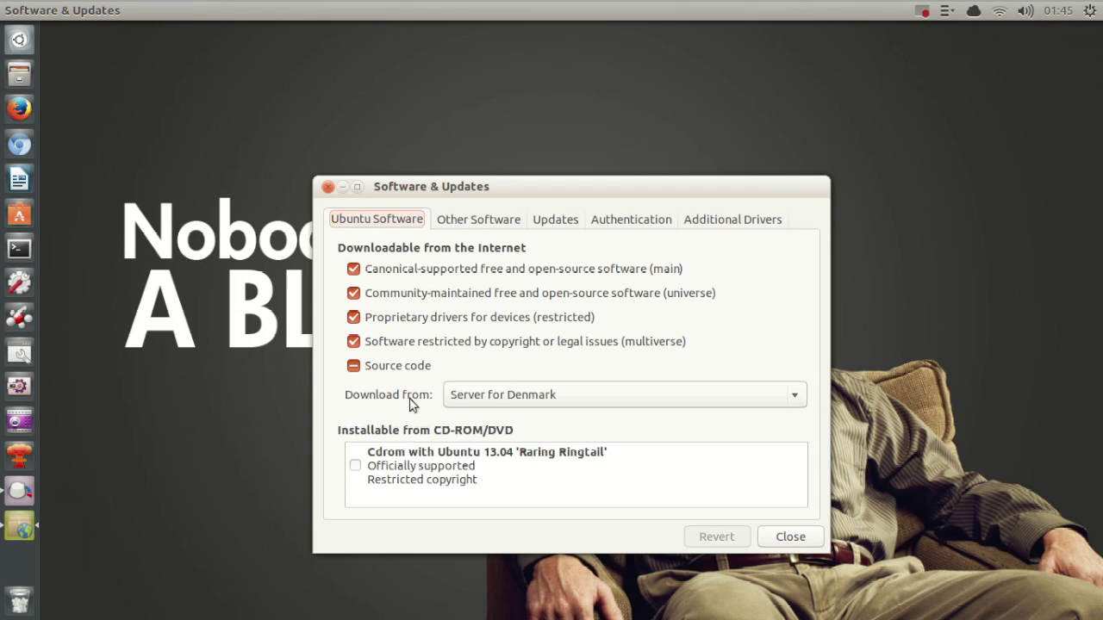
Step: Choose Other... from the Download from list to open the full server chooser
click(466, 400)
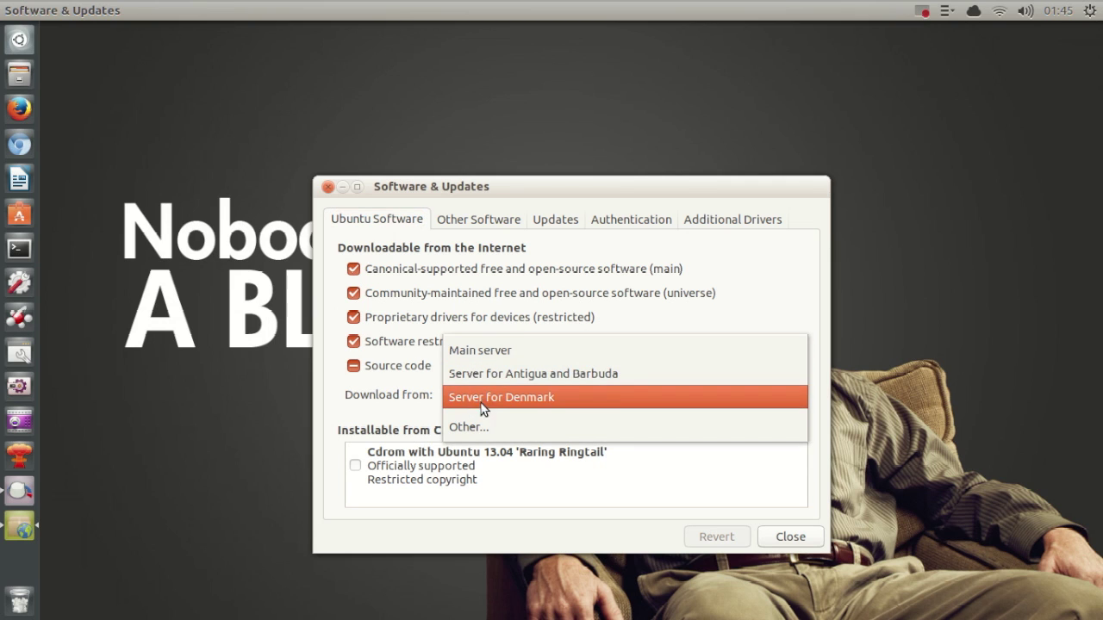
click(474, 428)
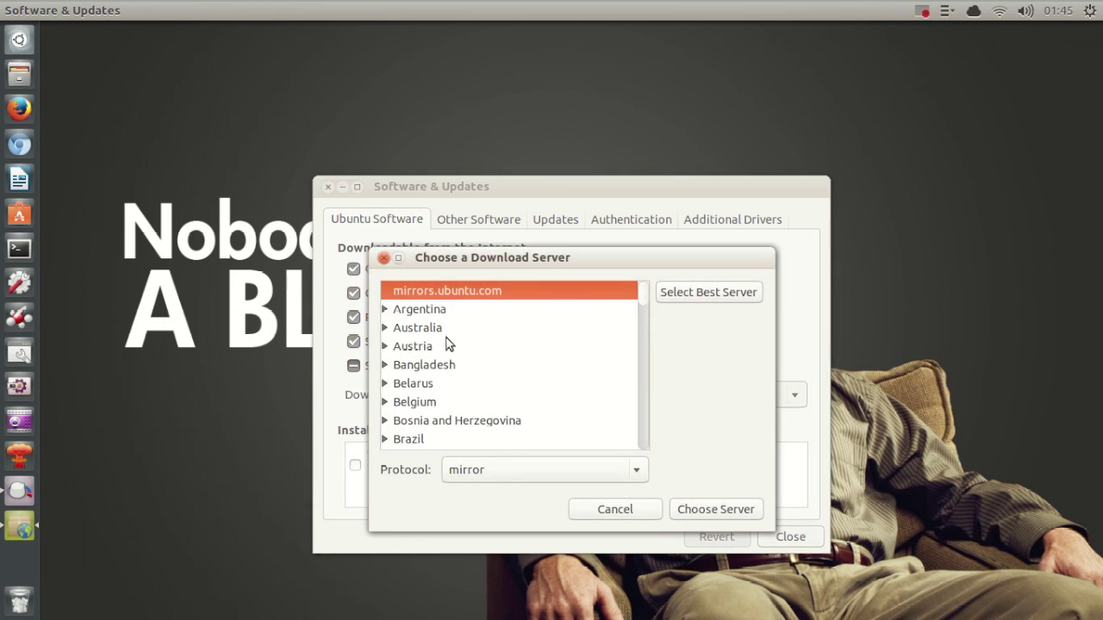
scroll(443, 346, down, 3)
scroll(415, 349, down, 2)
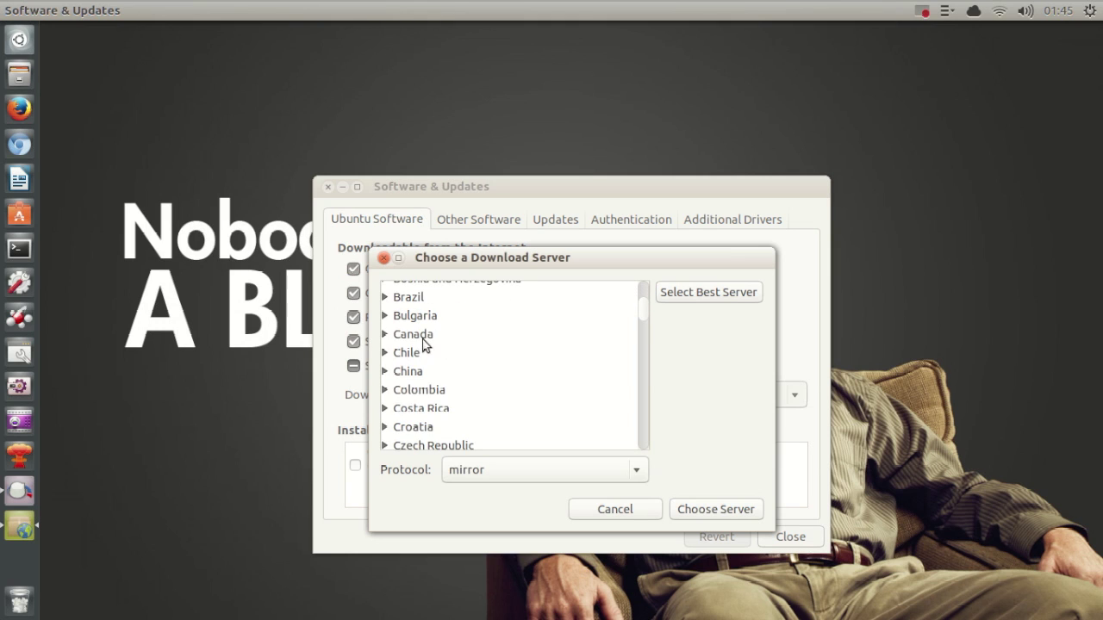
scroll(418, 349, down, 5)
Step: Expand Germany and try mirrors de2.archive.ubuntu.com, ftp.stw-bonn.de, then artfiles.org
click(385, 377)
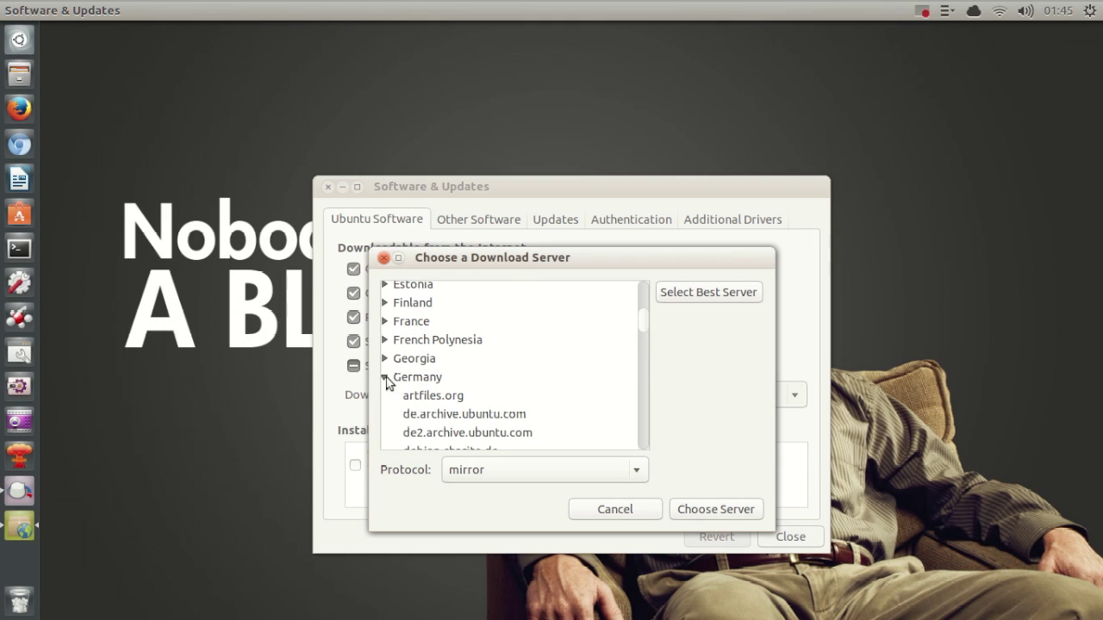
scroll(449, 385, down, 3)
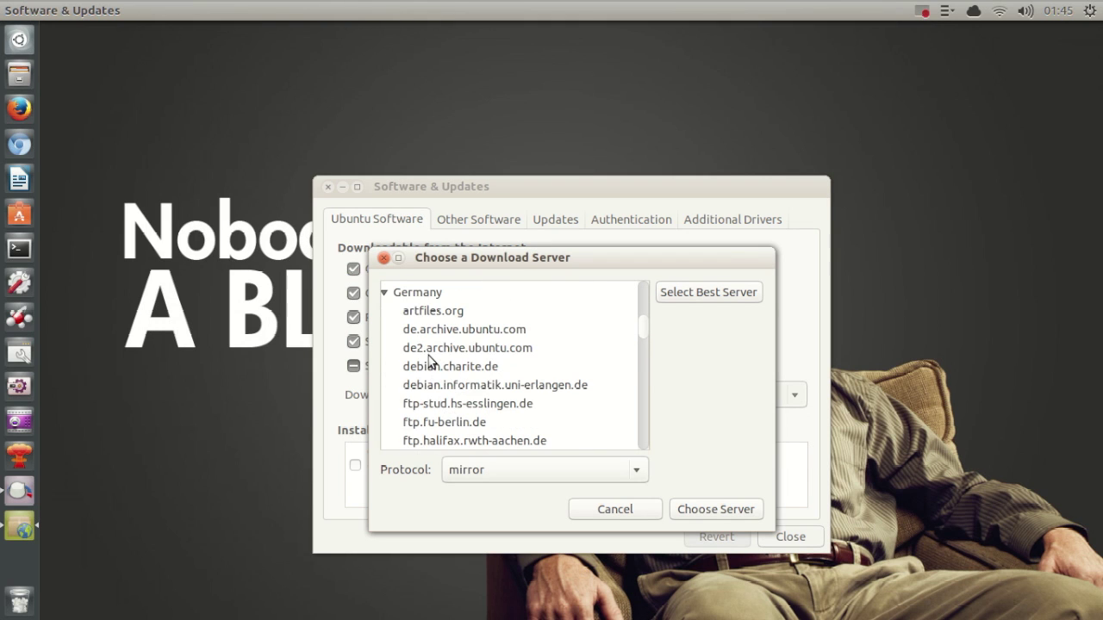
click(428, 356)
scroll(441, 389, down, 3)
click(444, 401)
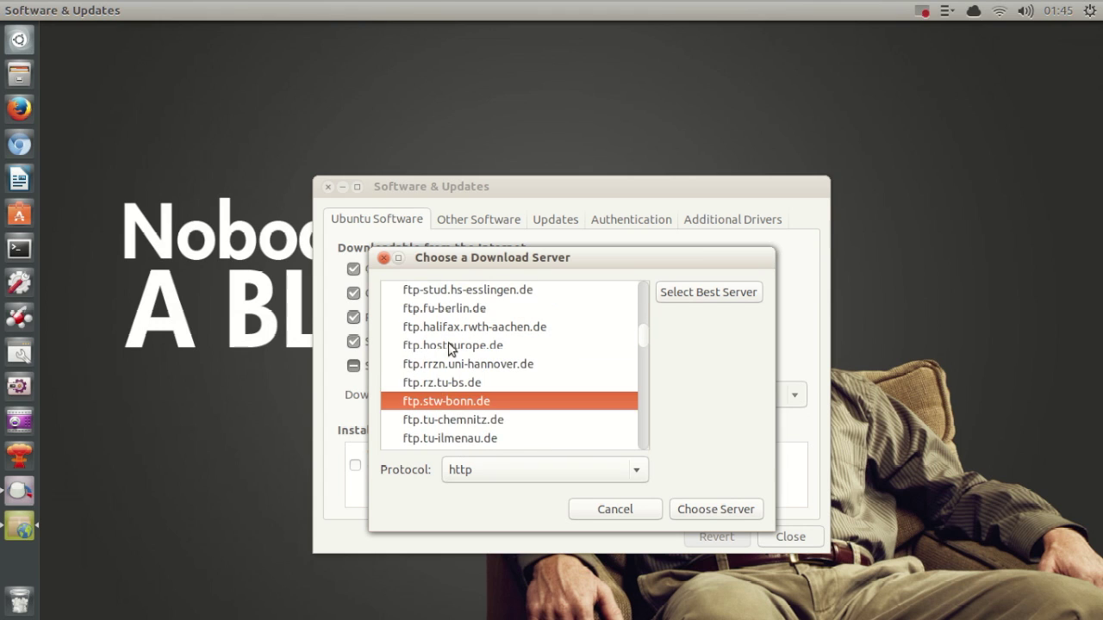
scroll(449, 349, up, 5)
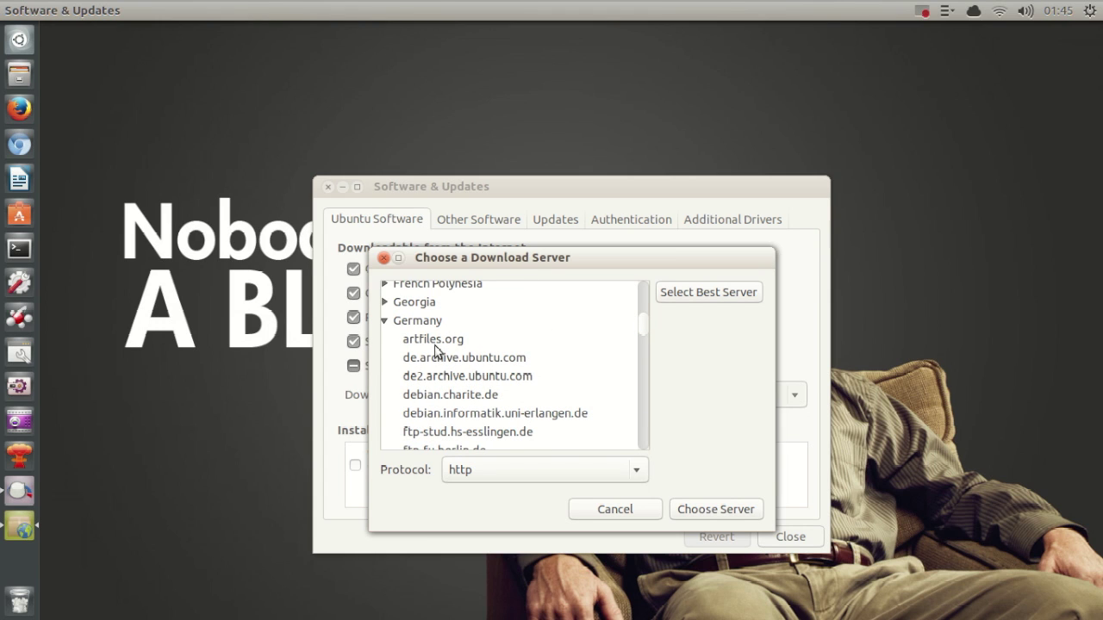
click(434, 343)
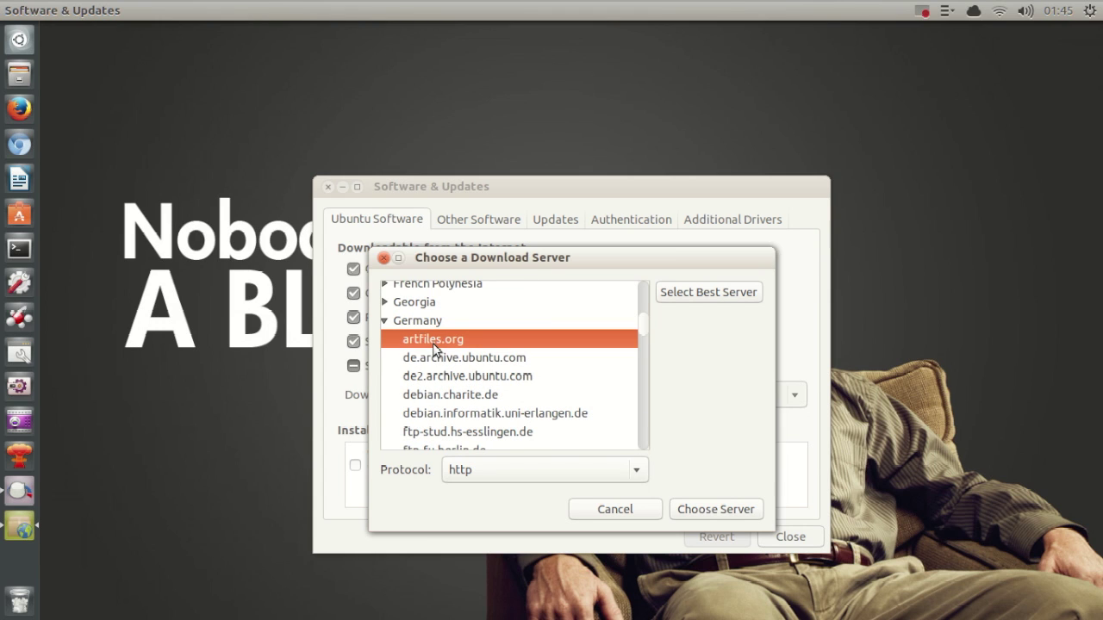
Step: Run Select Best Server to test download mirrors for this location
click(688, 297)
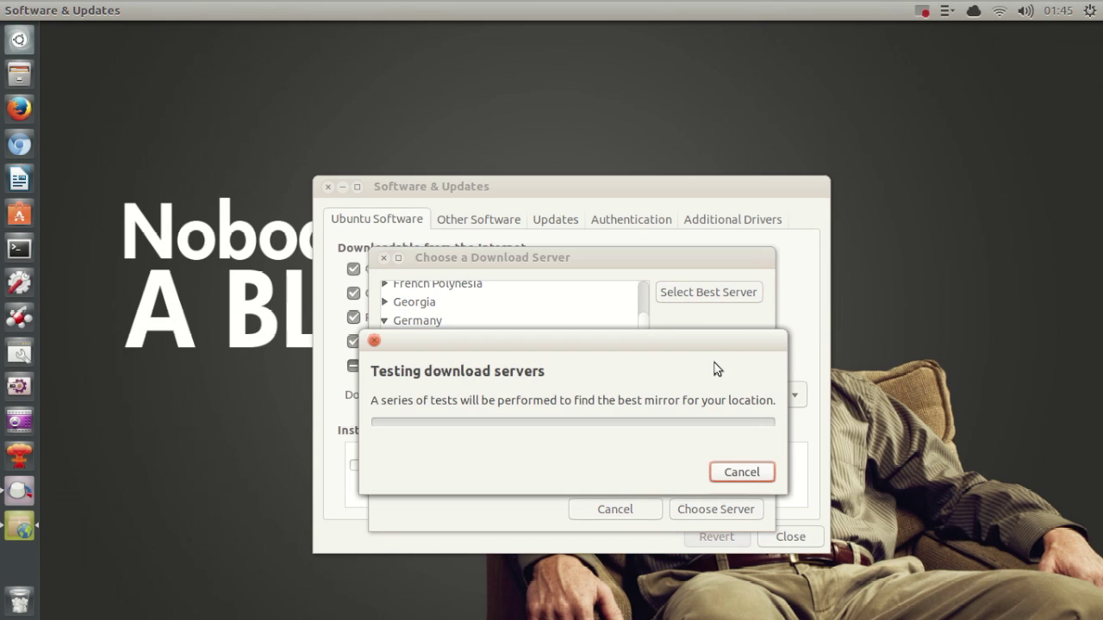